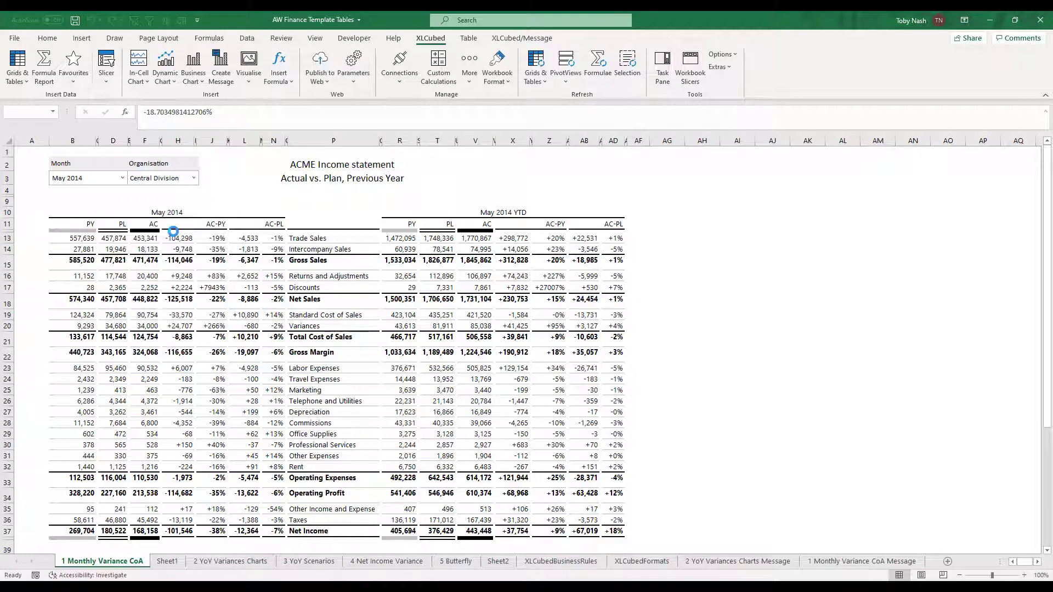
# Examine the example template table sheets, expanding account hierarchies and switching the selected closed month.
pyautogui.click(101, 185)
pyautogui.click(96, 268)
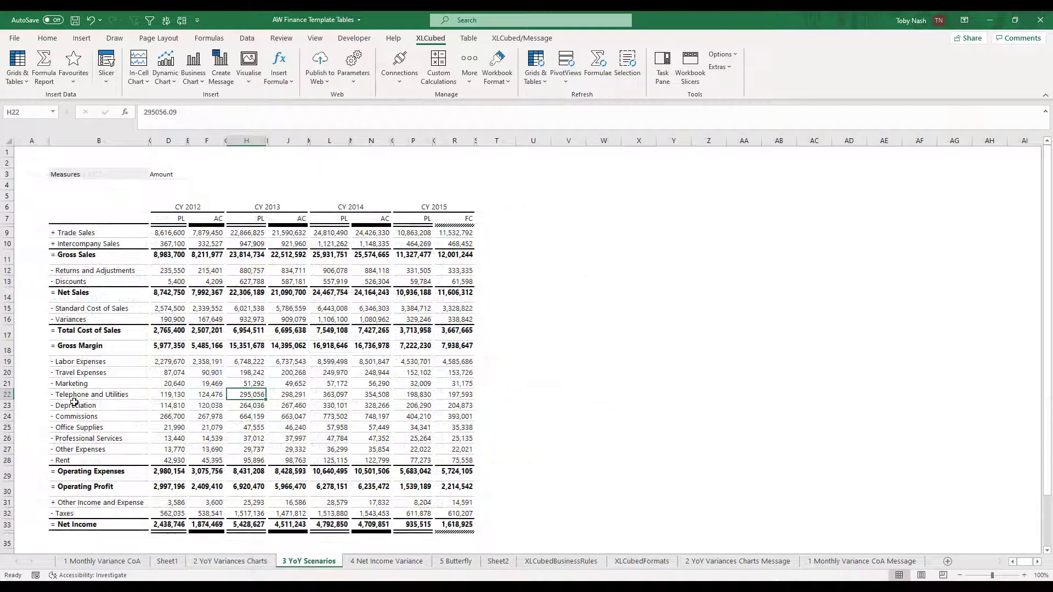
pyautogui.click(75, 406)
pyautogui.doubleClick(75, 406)
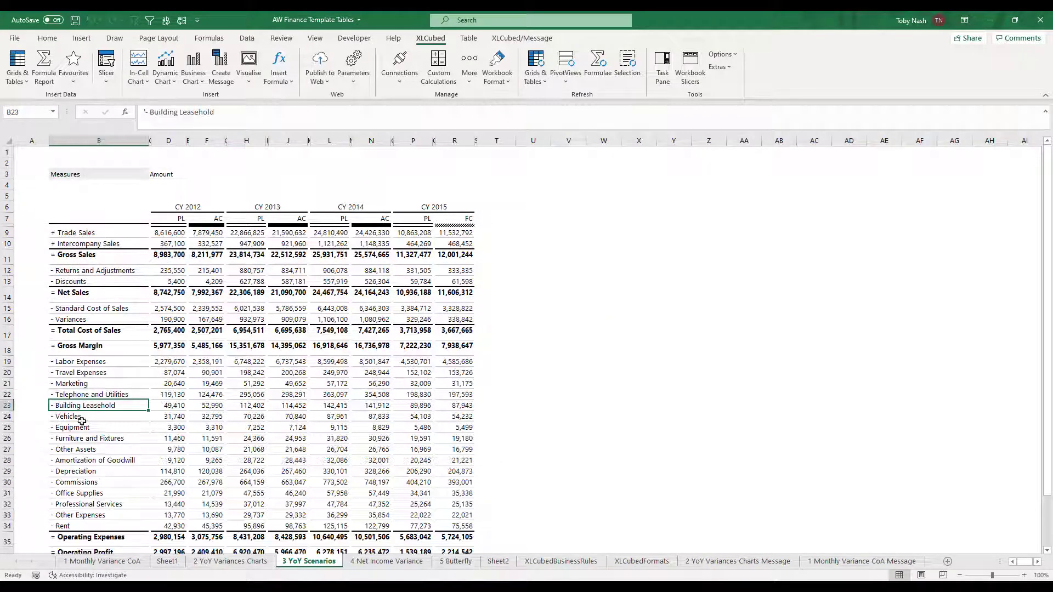
pyautogui.click(96, 470)
pyautogui.doubleClick(97, 469)
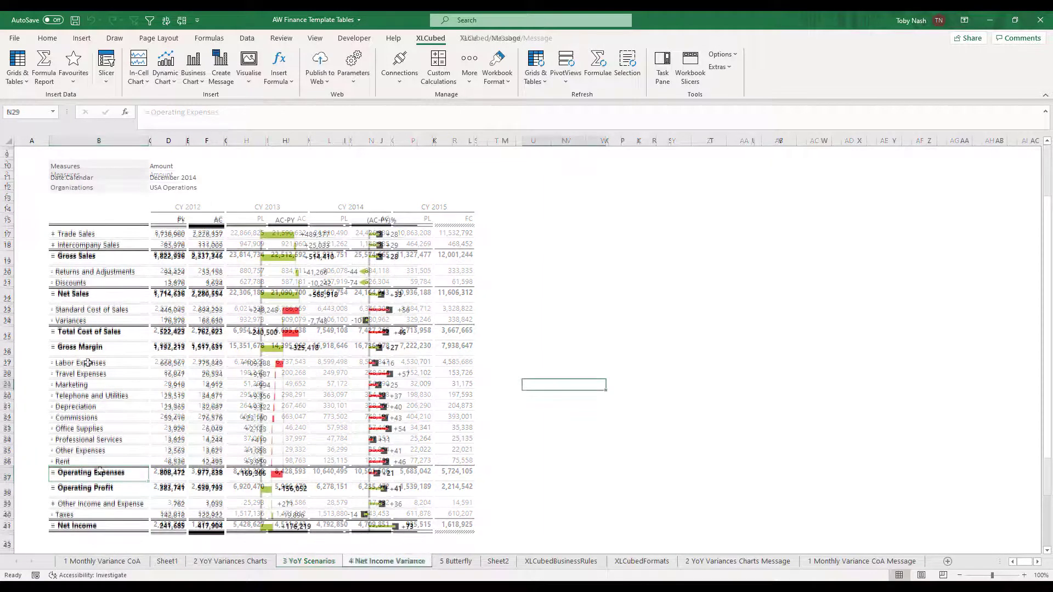
pyautogui.doubleClick(87, 364)
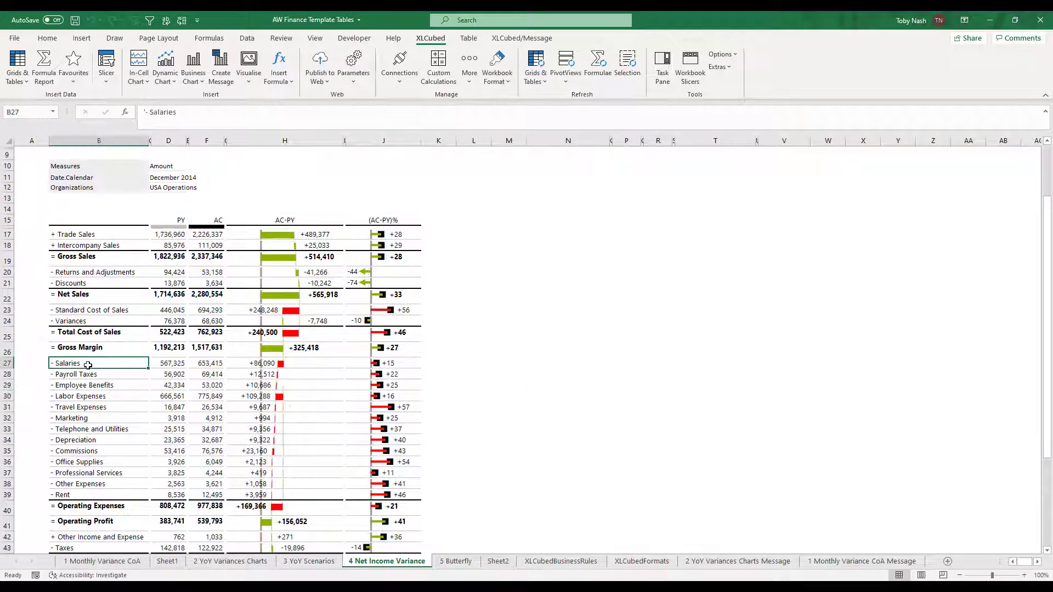
pyautogui.click(88, 397)
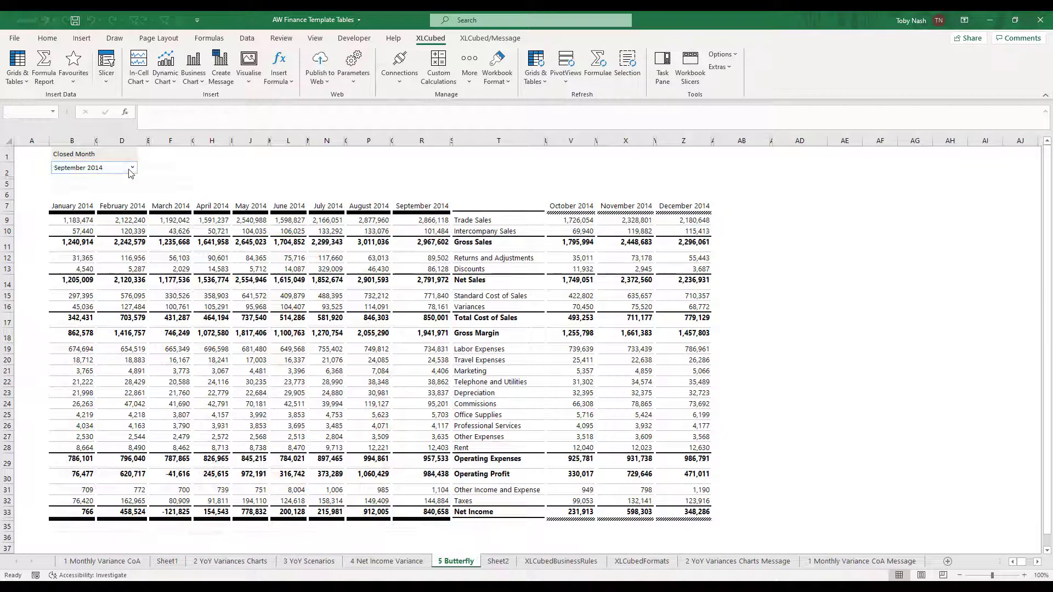
pyautogui.click(131, 167)
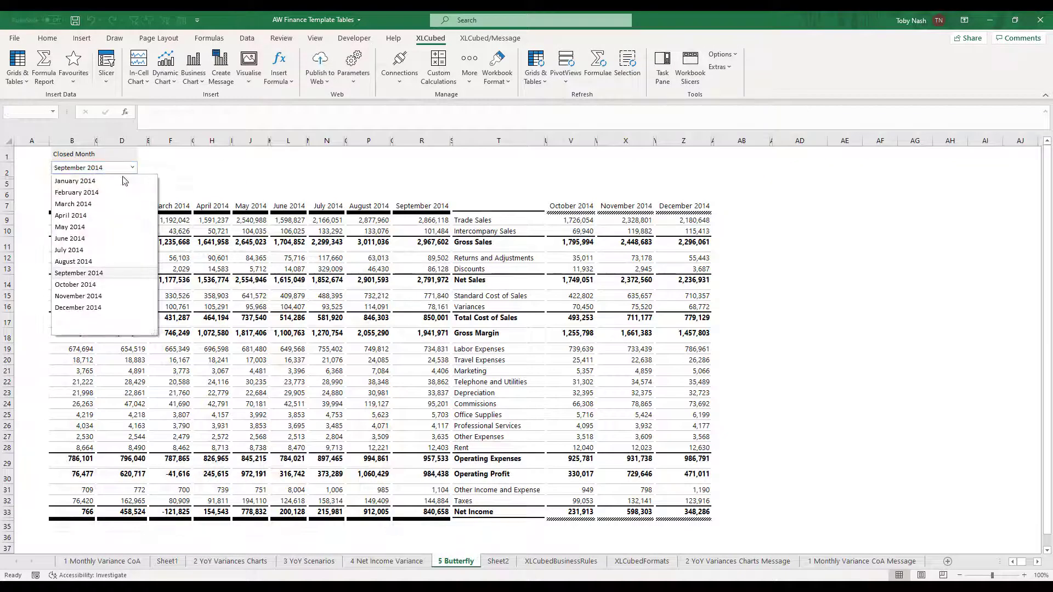
pyautogui.click(98, 222)
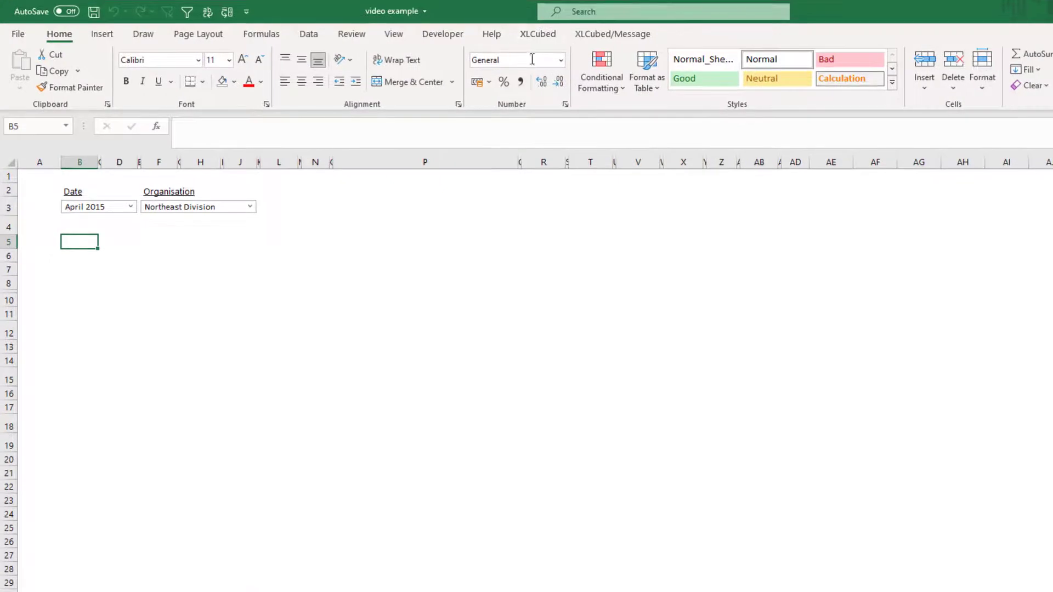
# Insert a new template table using the 1 Numeric Variances design.
pyautogui.click(531, 40)
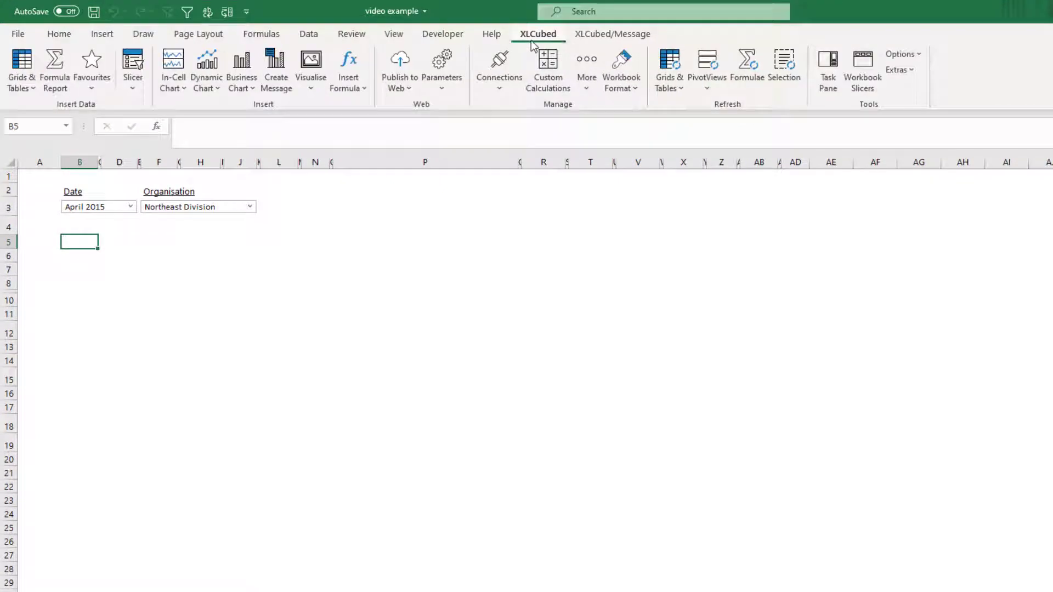
pyautogui.click(27, 87)
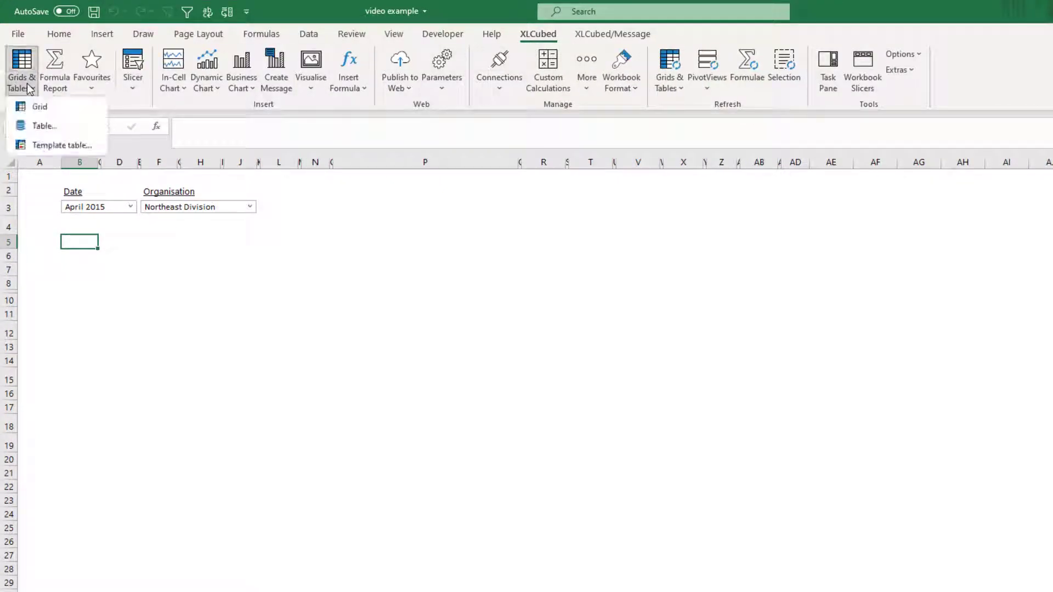
pyautogui.click(61, 146)
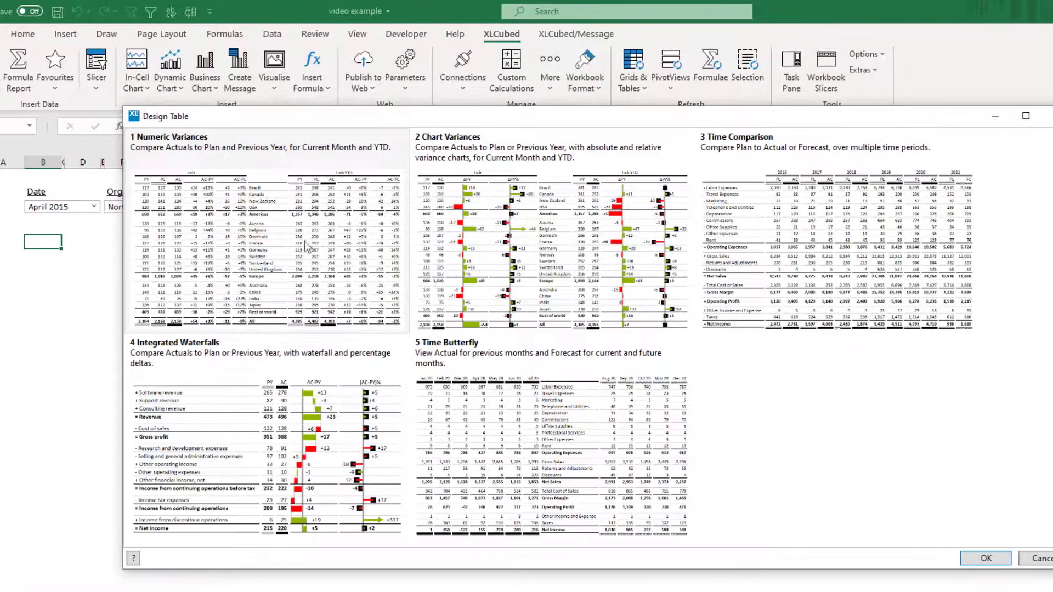
pyautogui.click(306, 244)
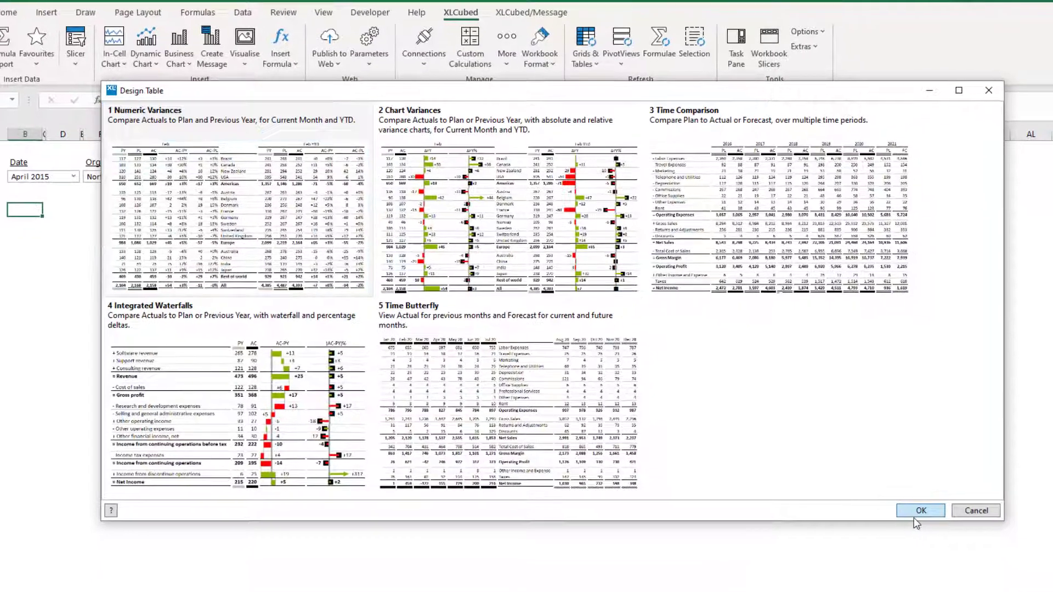
pyautogui.click(915, 514)
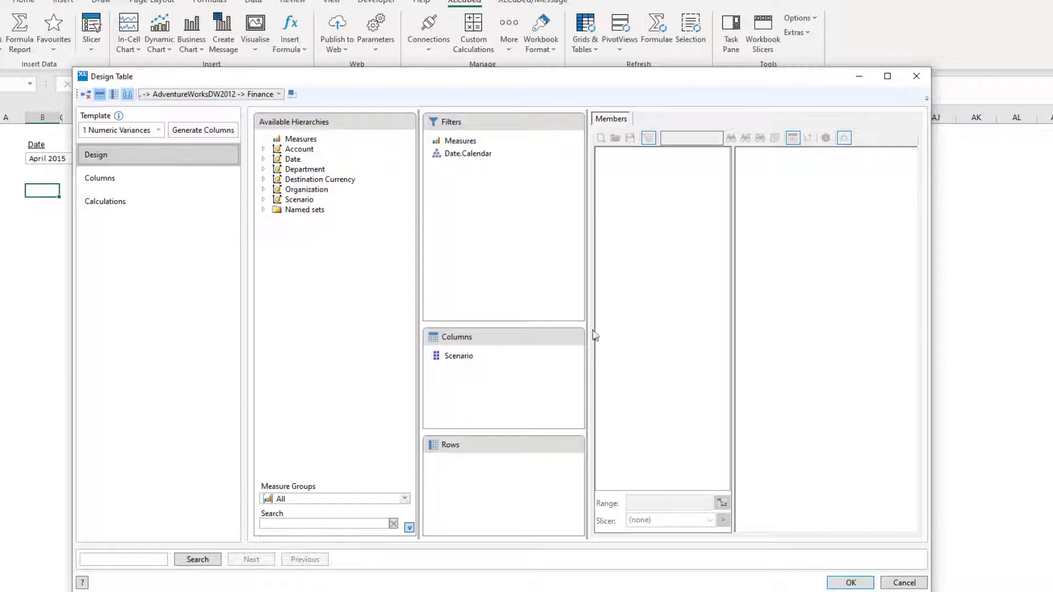
# Set the Date.Calendar filter of the template table to May 2015.
pyautogui.click(467, 157)
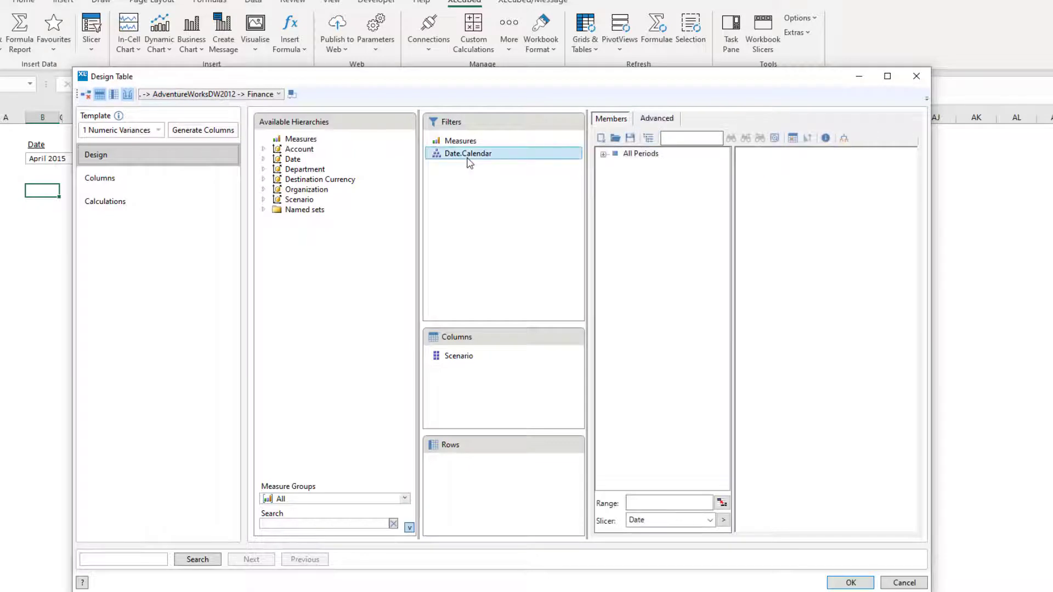
pyautogui.click(603, 154)
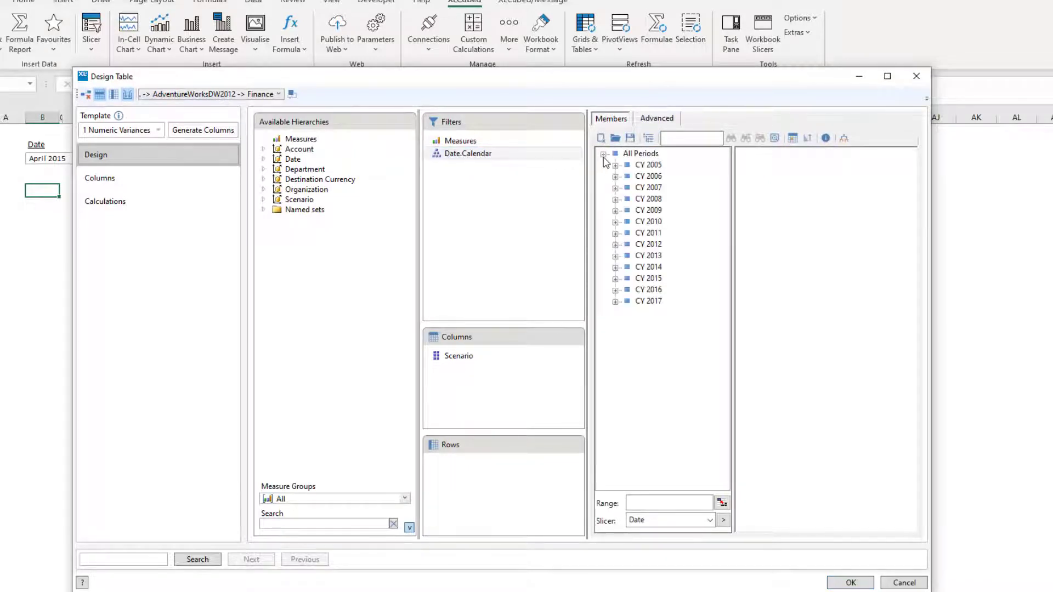
pyautogui.click(614, 279)
pyautogui.click(627, 290)
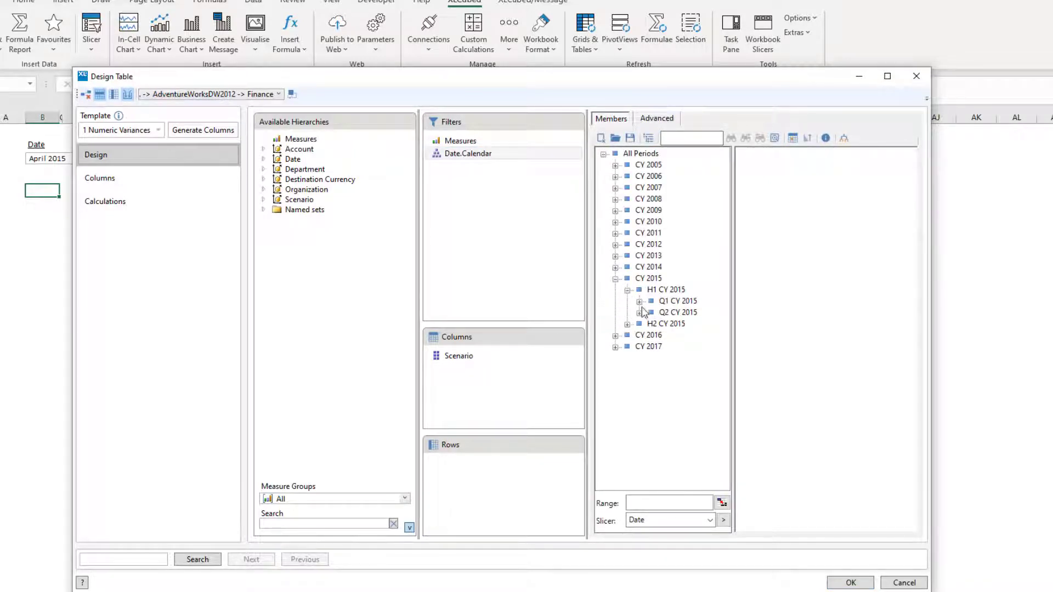
pyautogui.click(639, 313)
pyautogui.click(685, 335)
pyautogui.moveTo(683, 341); pyautogui.dragTo(751, 334)
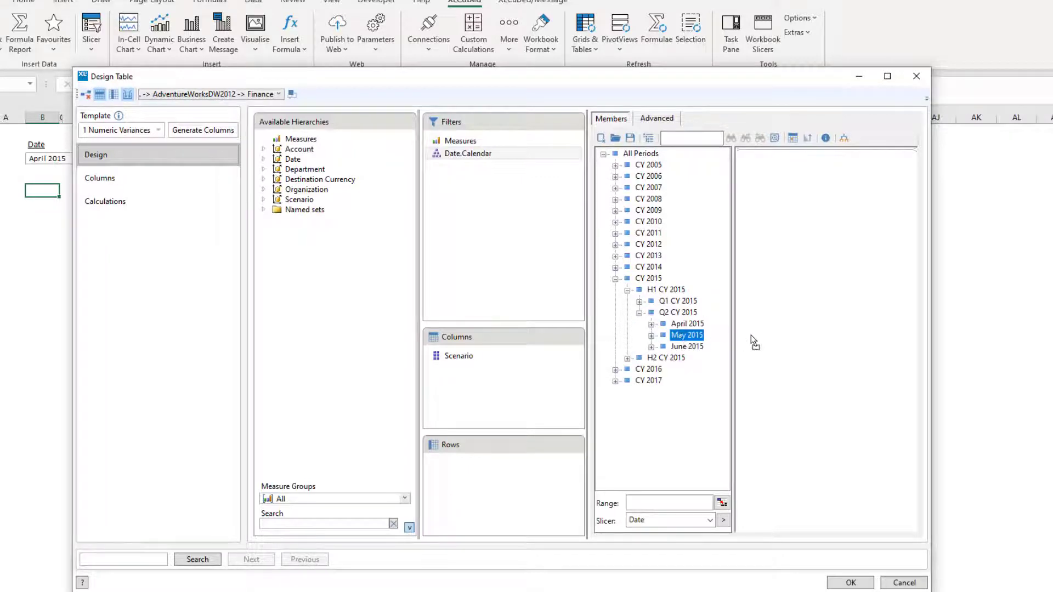
# Add Organization as a filter and link it to the Organisation slicer.
pyautogui.moveTo(307, 190); pyautogui.dragTo(472, 196)
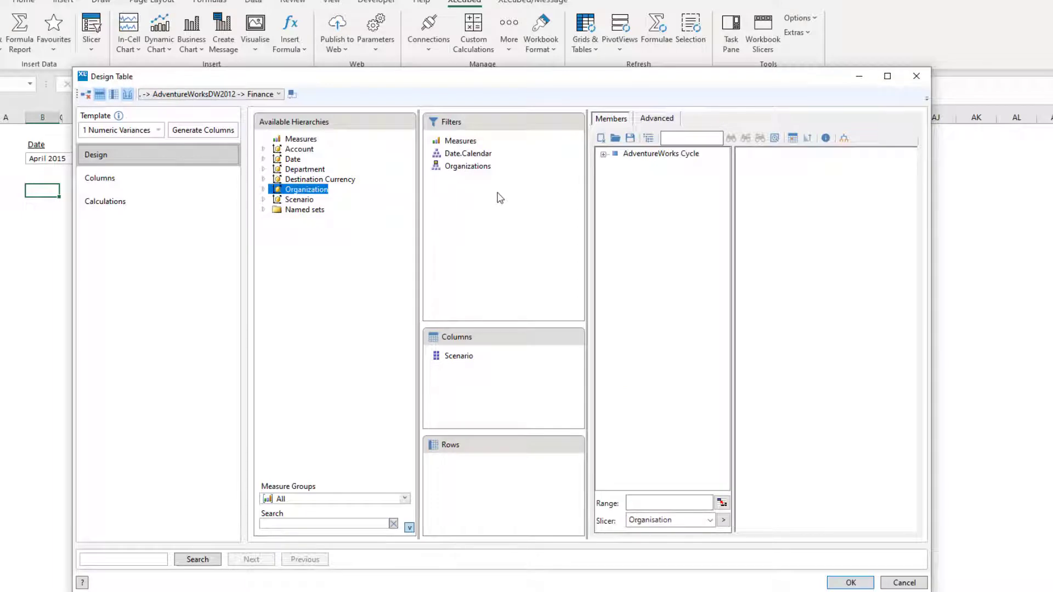
pyautogui.click(719, 519)
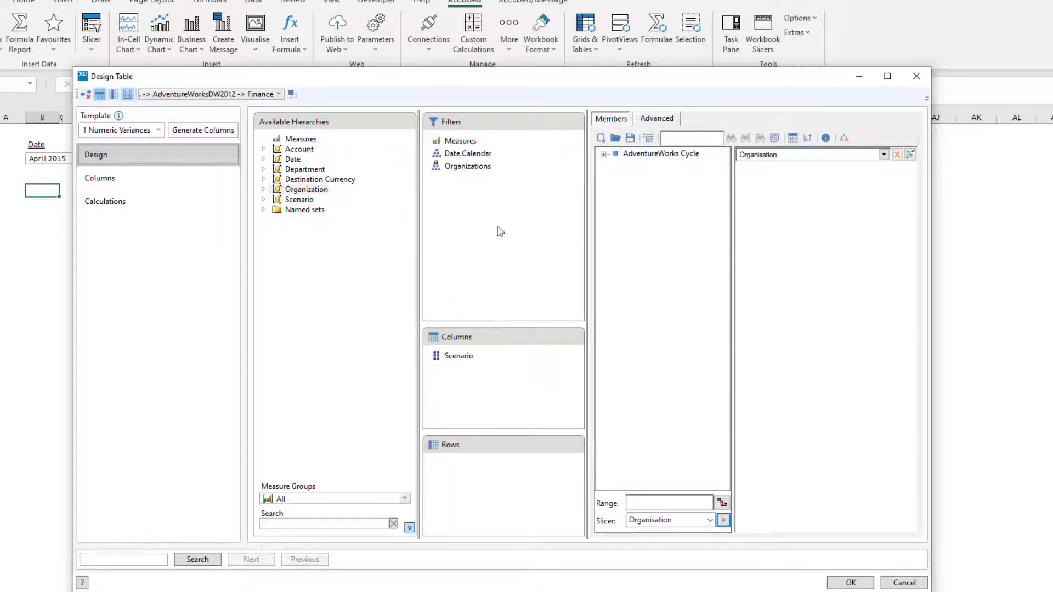
# Set the Measures filter to the Financial Reporting Amount measure.
pyautogui.click(460, 141)
pyautogui.click(603, 165)
pyautogui.moveTo(636, 176); pyautogui.dragTo(794, 200)
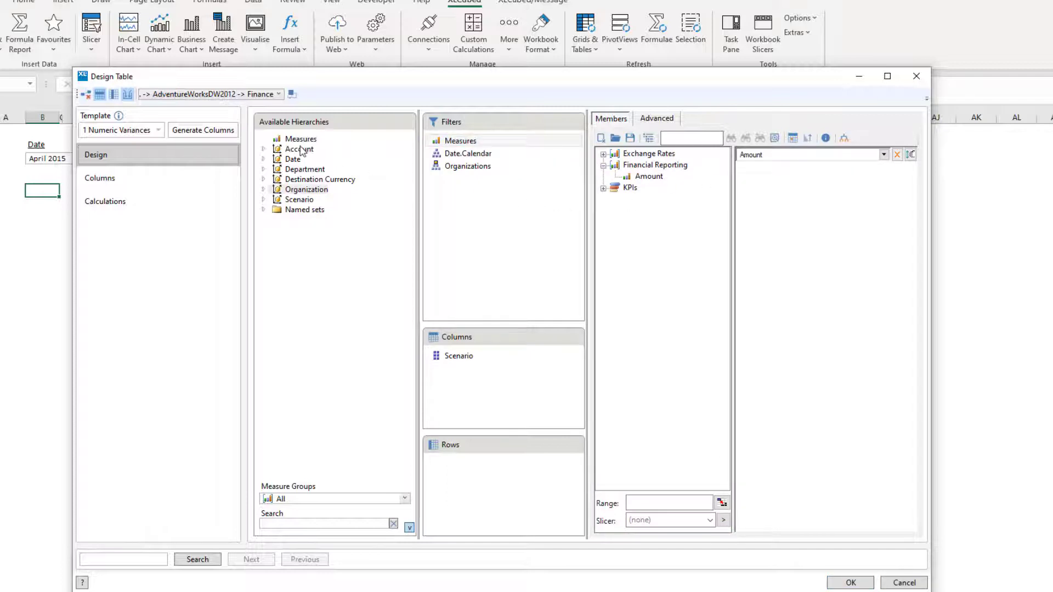
# Place Account on rows and load its members from the Account List numerical variance file.
pyautogui.moveTo(301, 150); pyautogui.dragTo(506, 477)
pyautogui.click(603, 165)
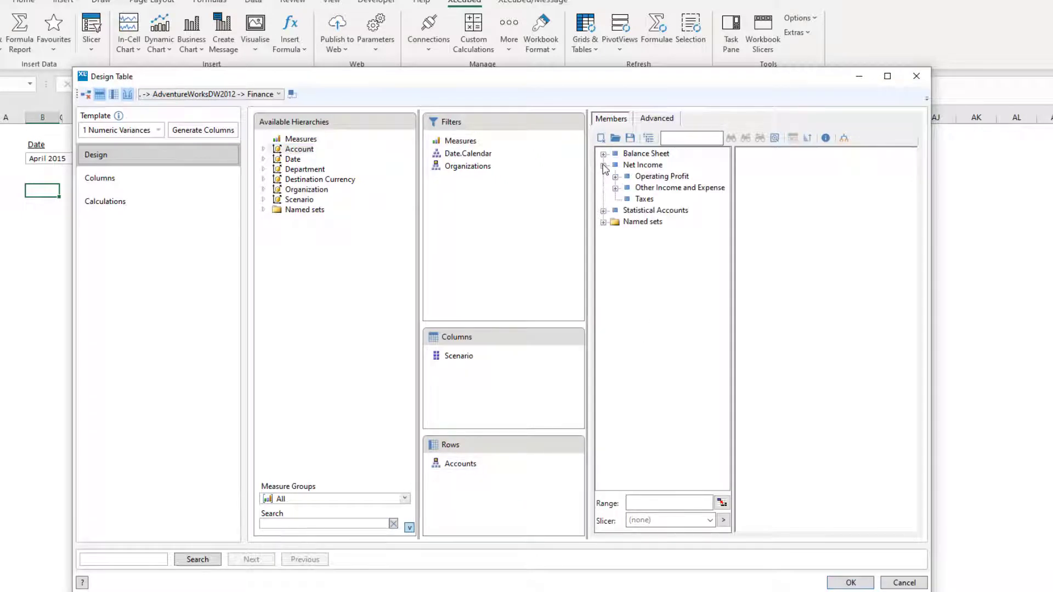
pyautogui.click(615, 137)
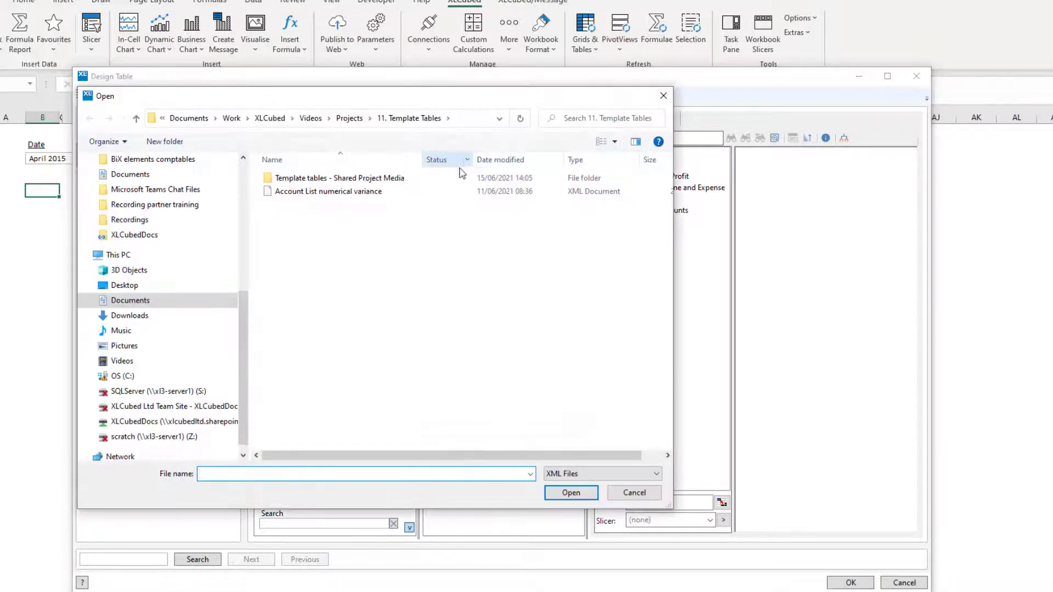
pyautogui.doubleClick(361, 191)
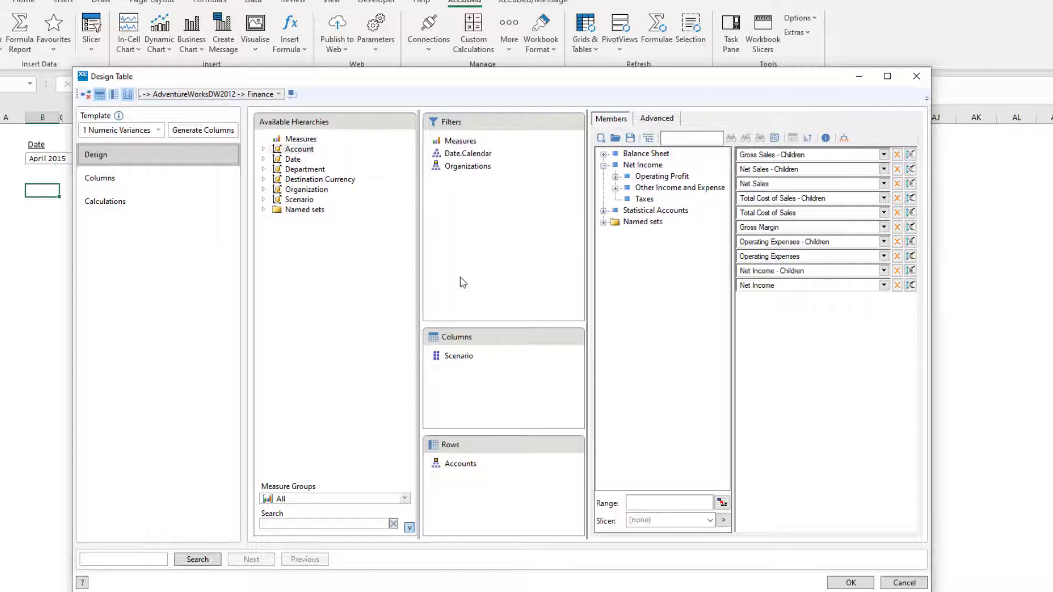
# Set the Scenario columns to pick the Actual member for Actual and Budget for Plan, then apply the table.
pyautogui.click(481, 354)
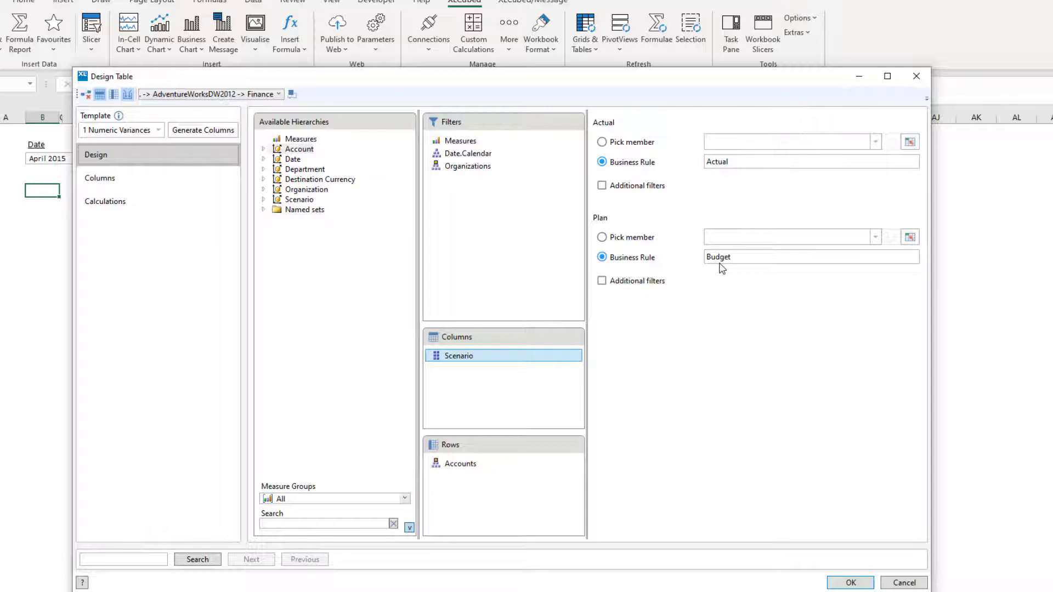
pyautogui.click(661, 240)
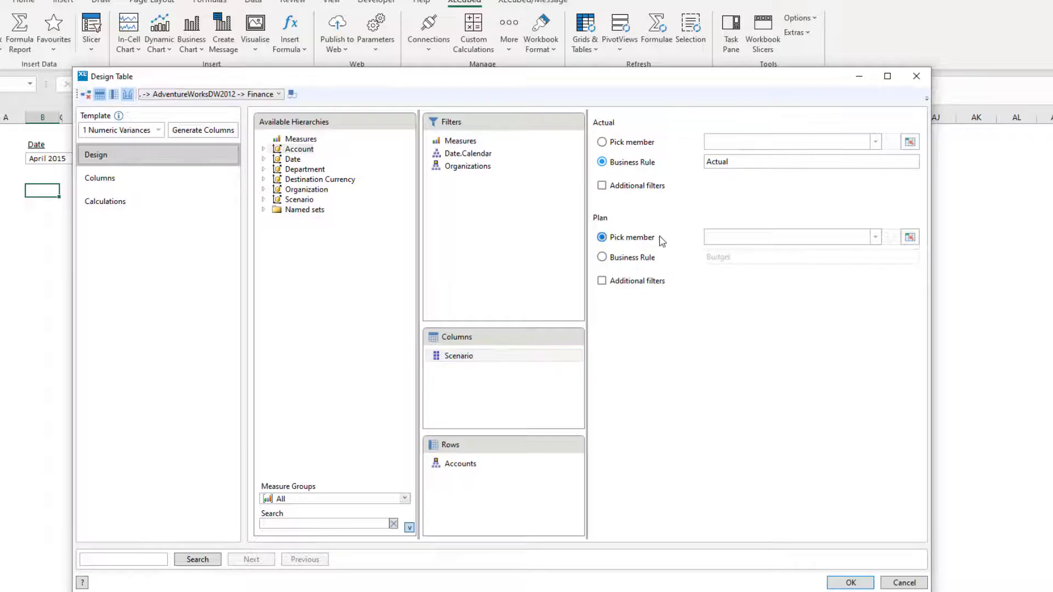
pyautogui.click(875, 237)
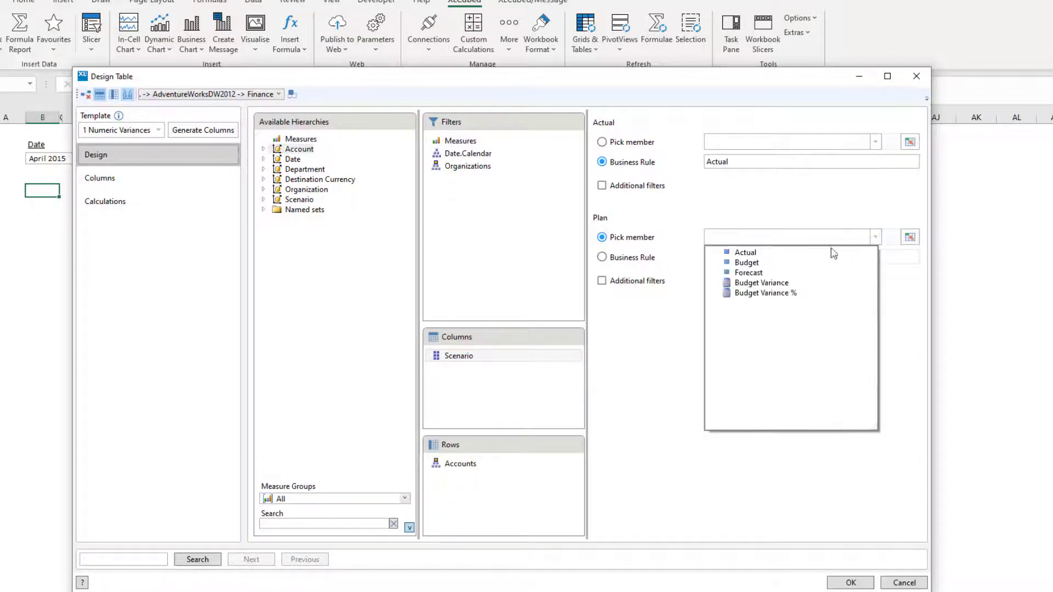
pyautogui.click(751, 264)
pyautogui.click(626, 146)
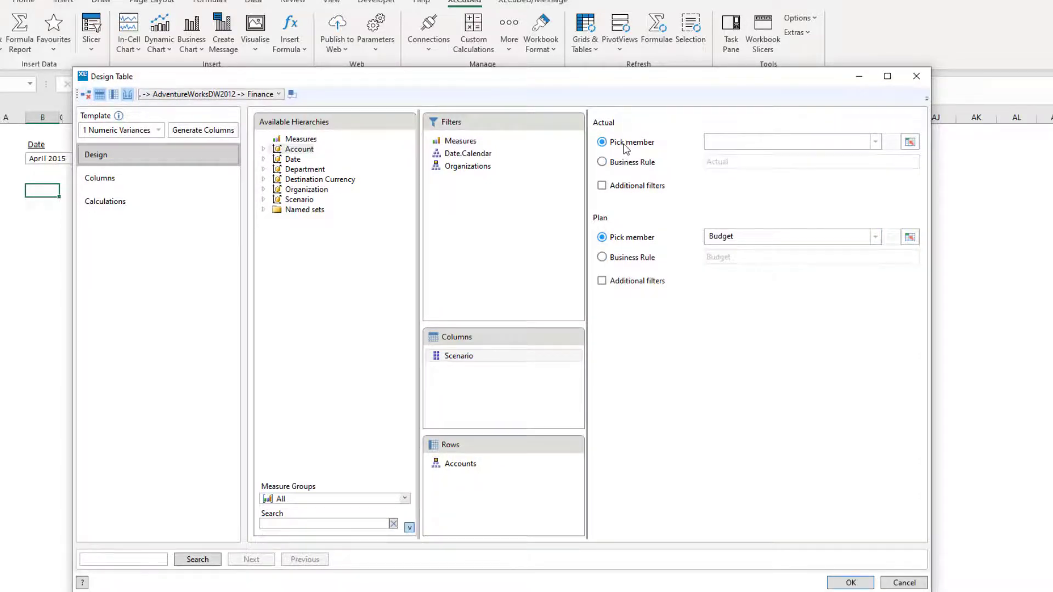
pyautogui.click(875, 142)
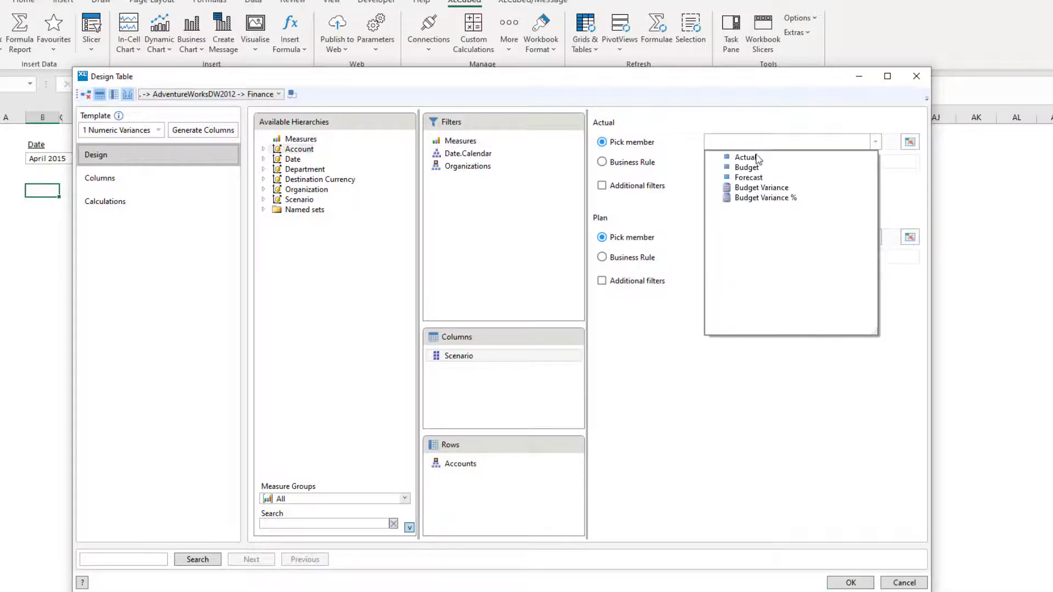
pyautogui.click(757, 158)
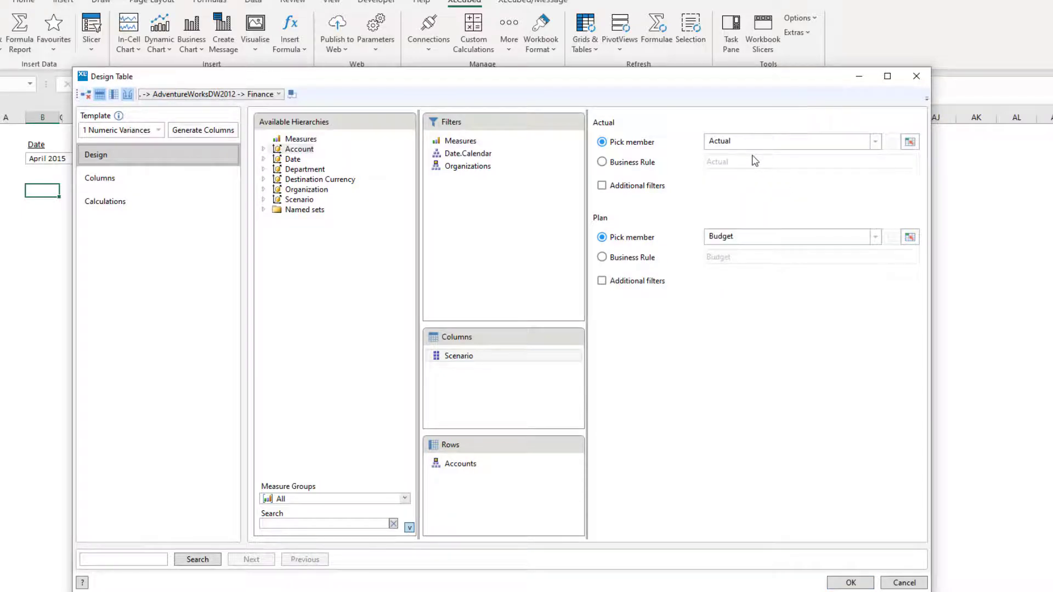
pyautogui.click(850, 582)
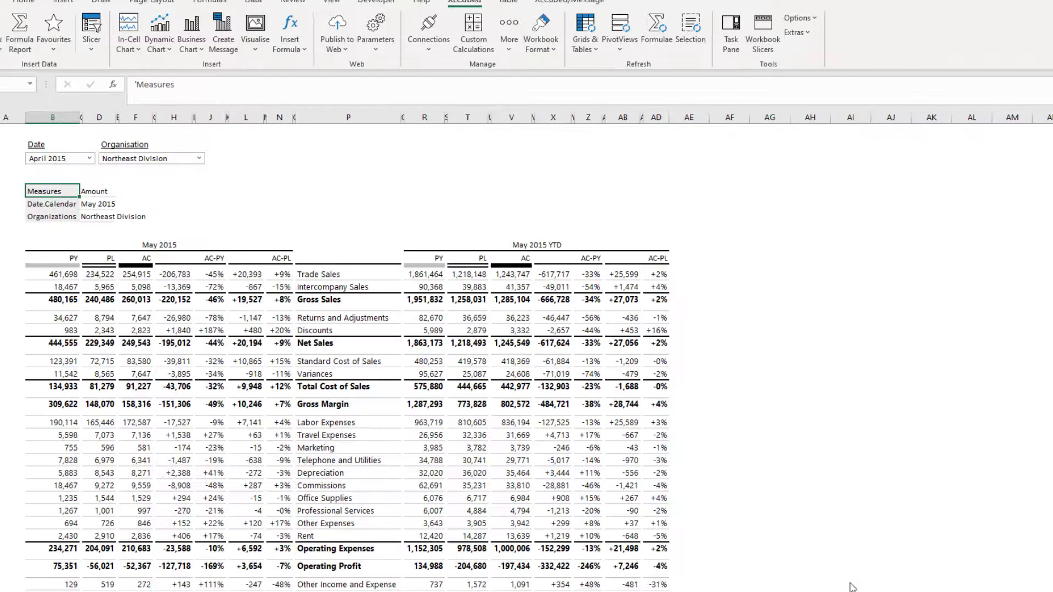
# Reopen the table design and replace the May 2015 date member with a link to the Date slicer.
pyautogui.doubleClick(212, 284)
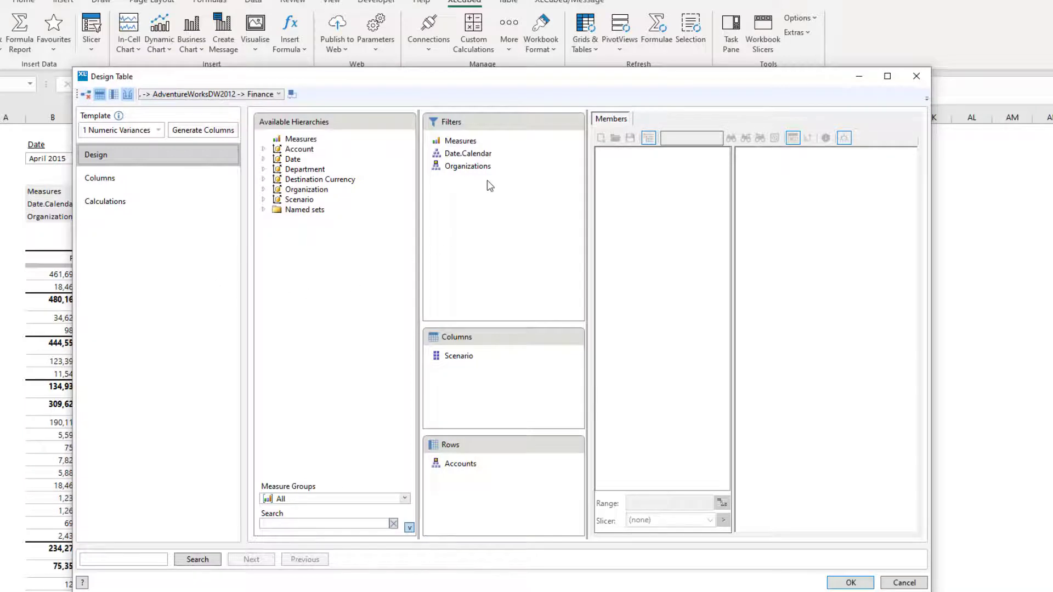
pyautogui.click(490, 155)
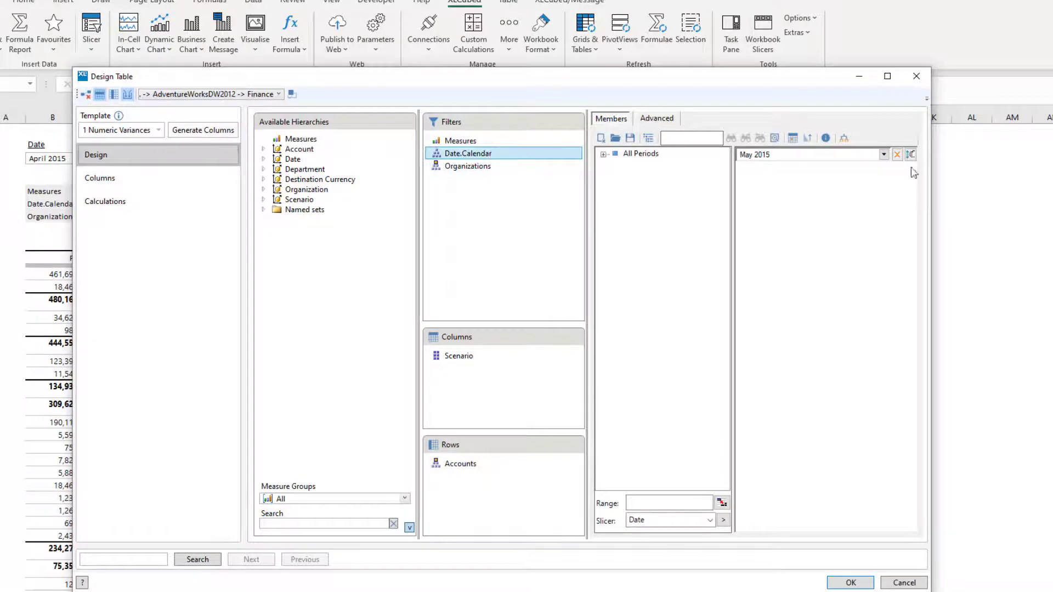
pyautogui.click(896, 154)
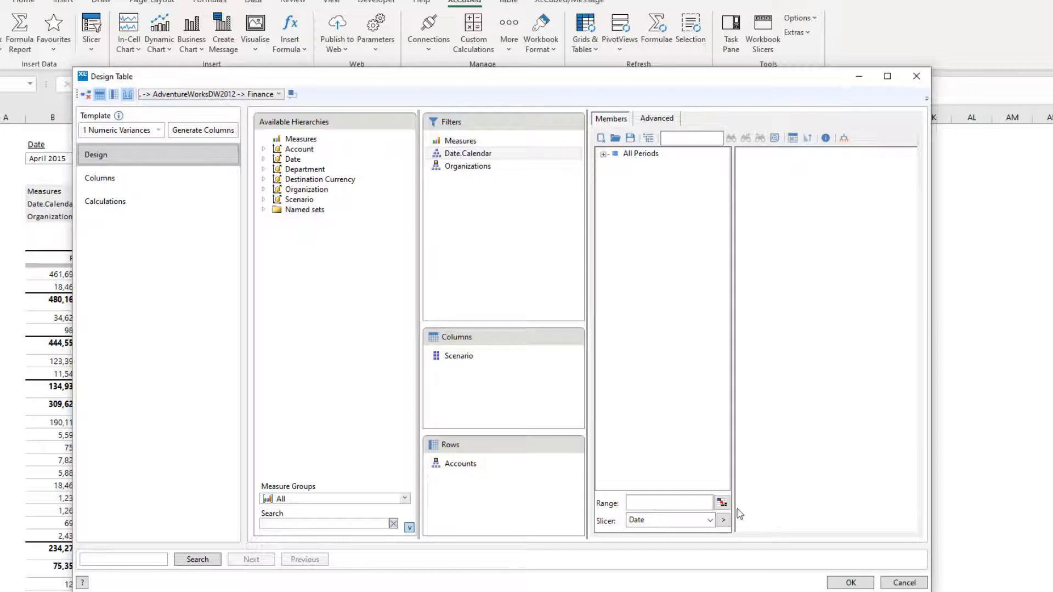
pyautogui.click(724, 521)
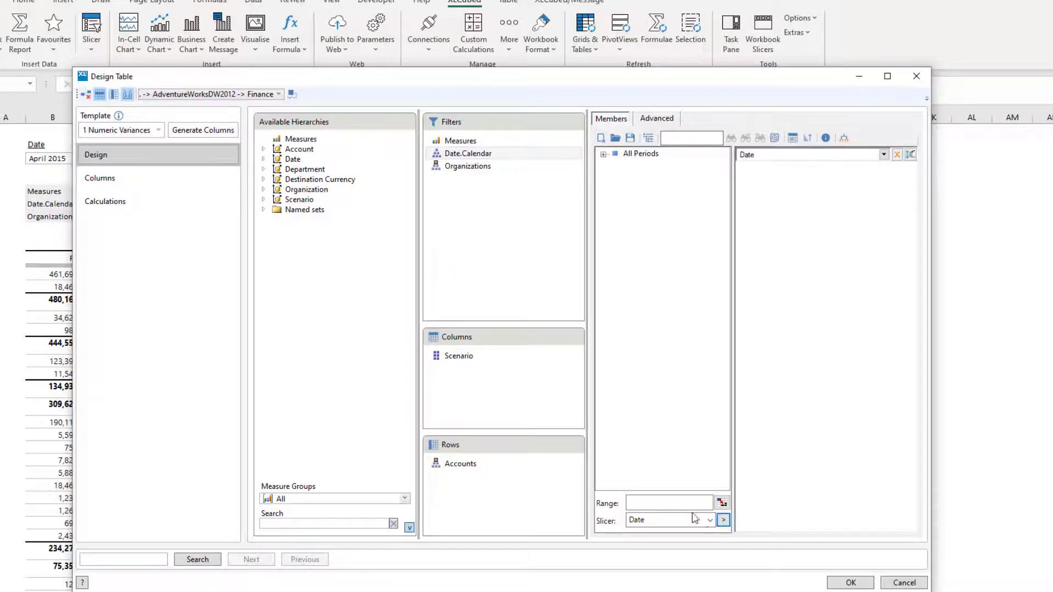
# Rename the second header of the May 2015 AC-PY column to "Actuals vs prior year" and apply the table design.
pyautogui.click(171, 181)
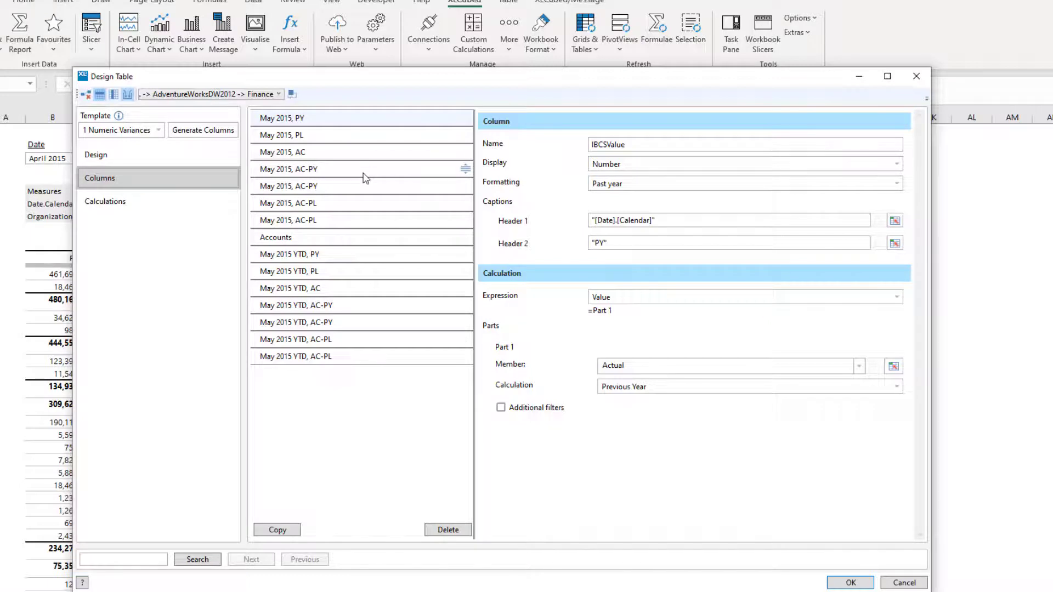
pyautogui.click(364, 175)
pyautogui.click(617, 242)
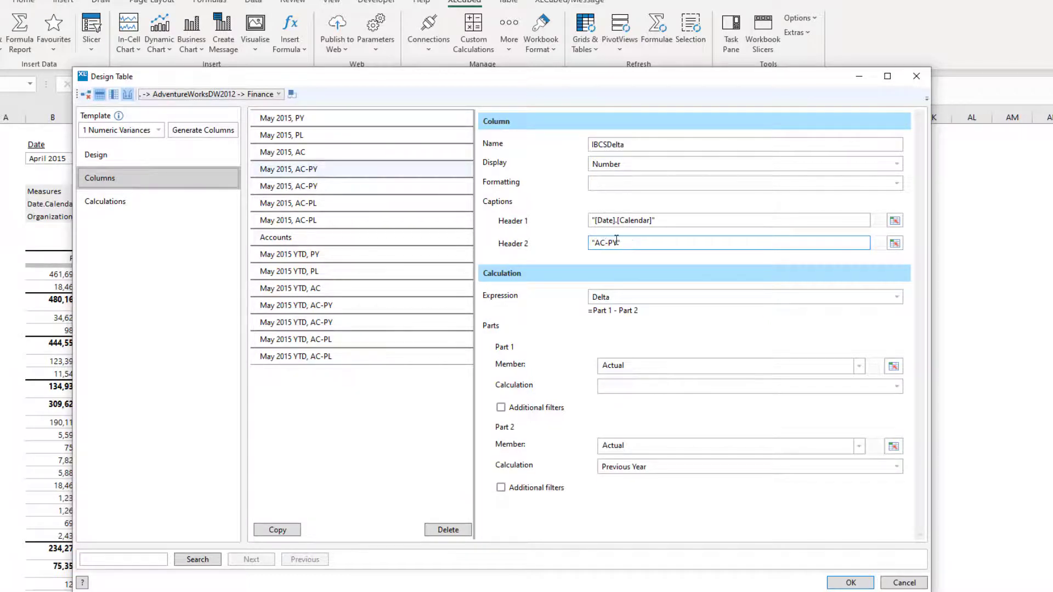
pyautogui.moveTo(619, 243); pyautogui.dragTo(603, 242)
pyautogui.write('ctuals vs prior year')
pyautogui.click(847, 582)
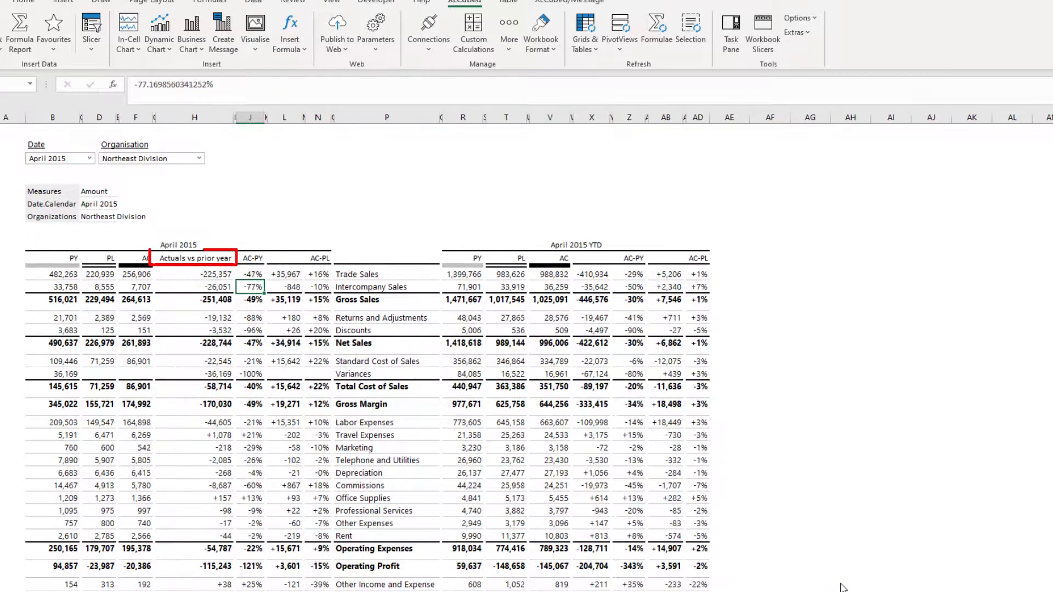
# Open the table's properties and hide the filters area above the table.
pyautogui.rightClick(254, 285)
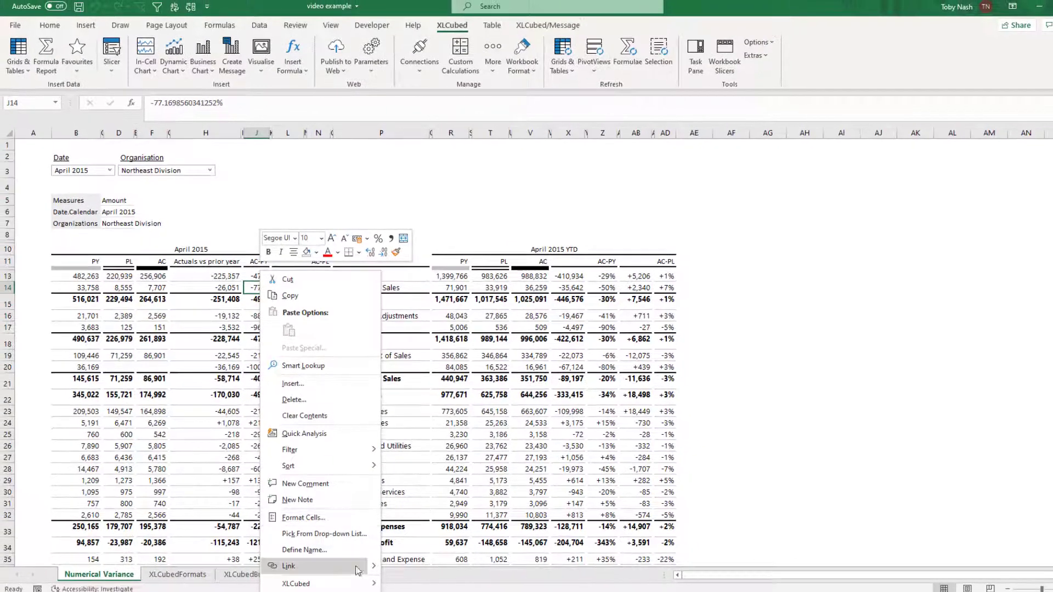
pyautogui.moveTo(362, 583)
pyautogui.click(429, 433)
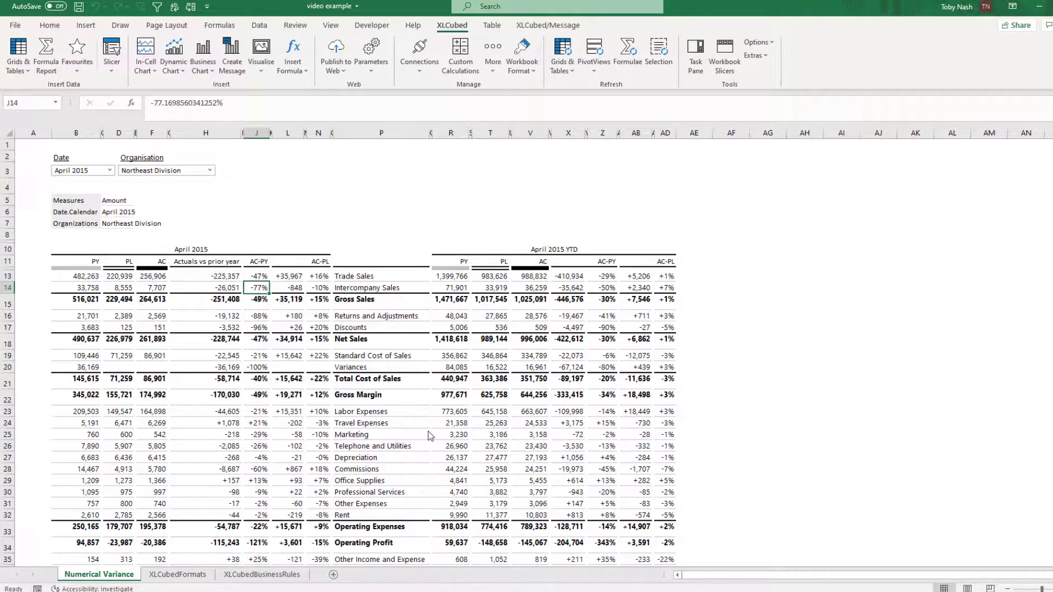
pyautogui.click(202, 121)
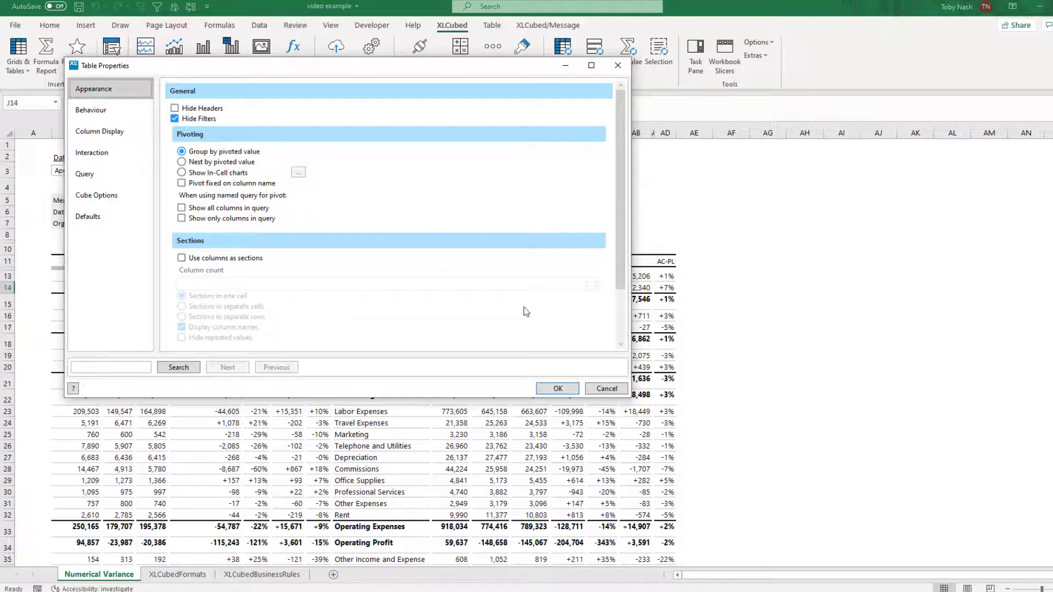
pyautogui.click(554, 387)
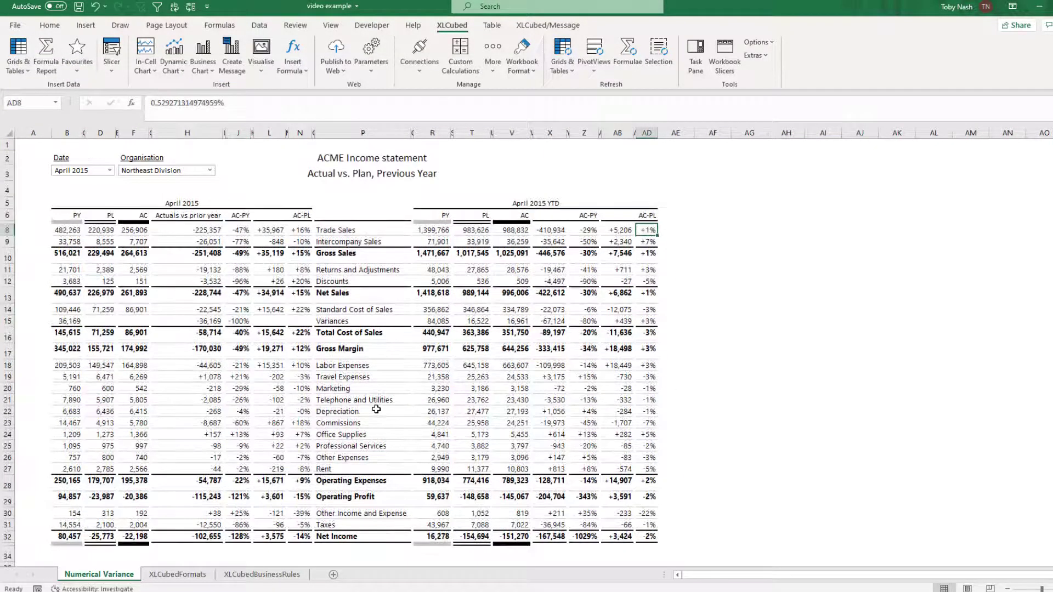
# Switch the Date slicer to June 2015 and the Organisation slicer to Northwest Division.
pyautogui.click(358, 410)
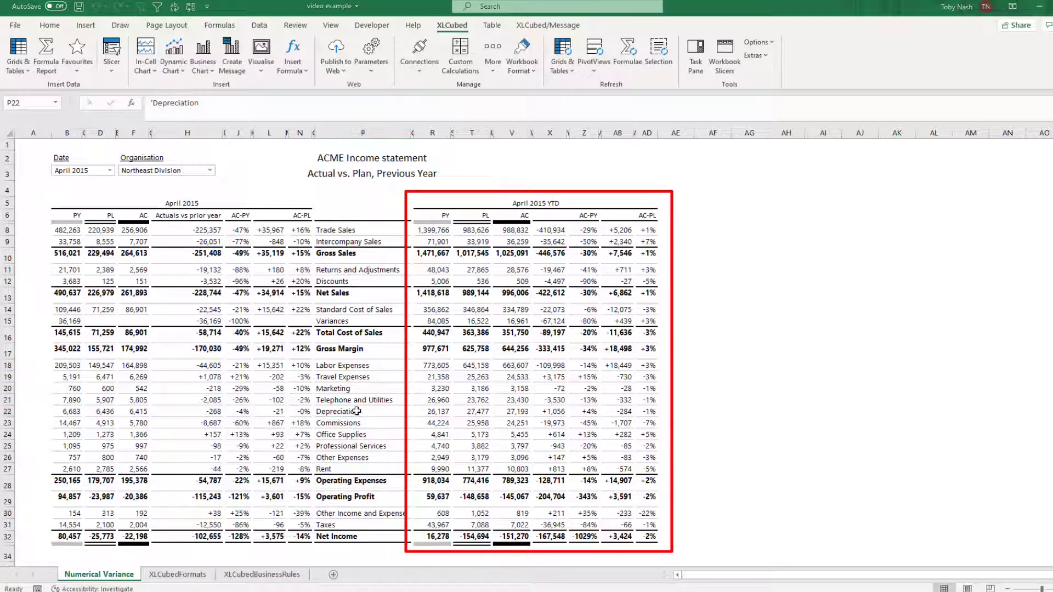
pyautogui.click(109, 170)
pyautogui.click(90, 246)
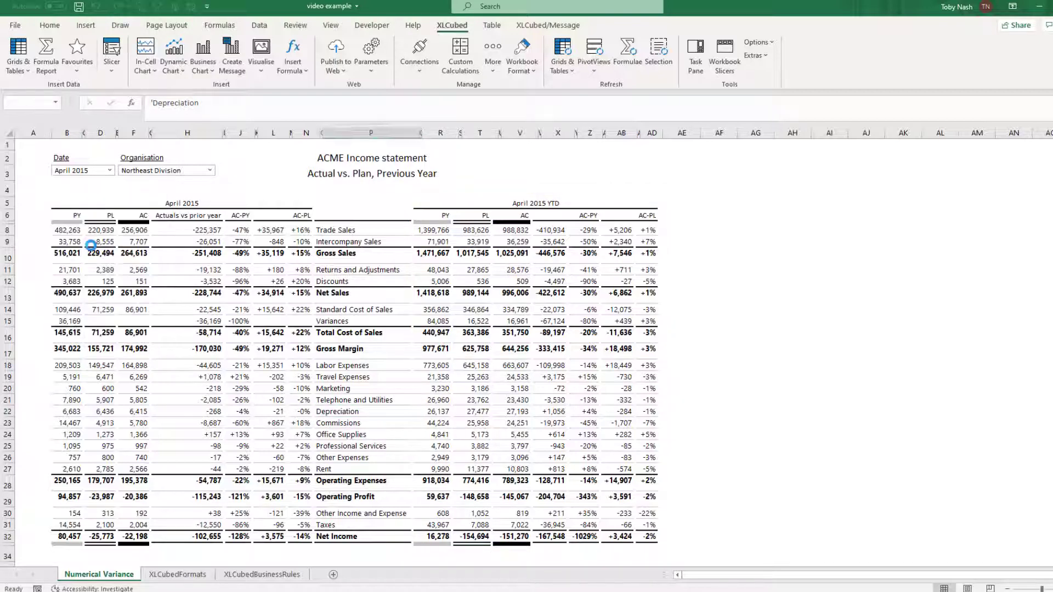
pyautogui.click(192, 172)
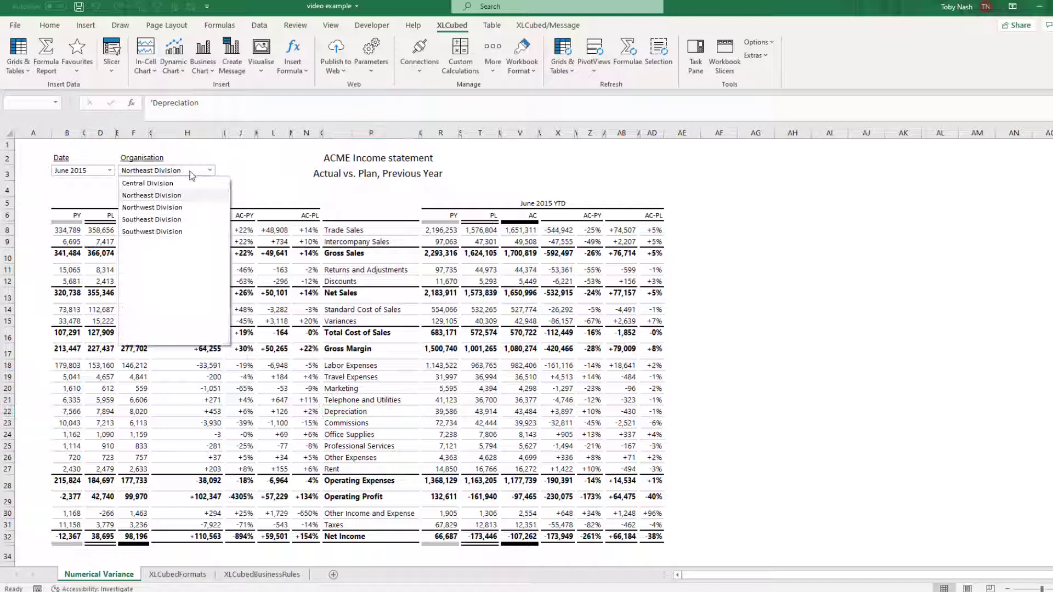
pyautogui.click(165, 207)
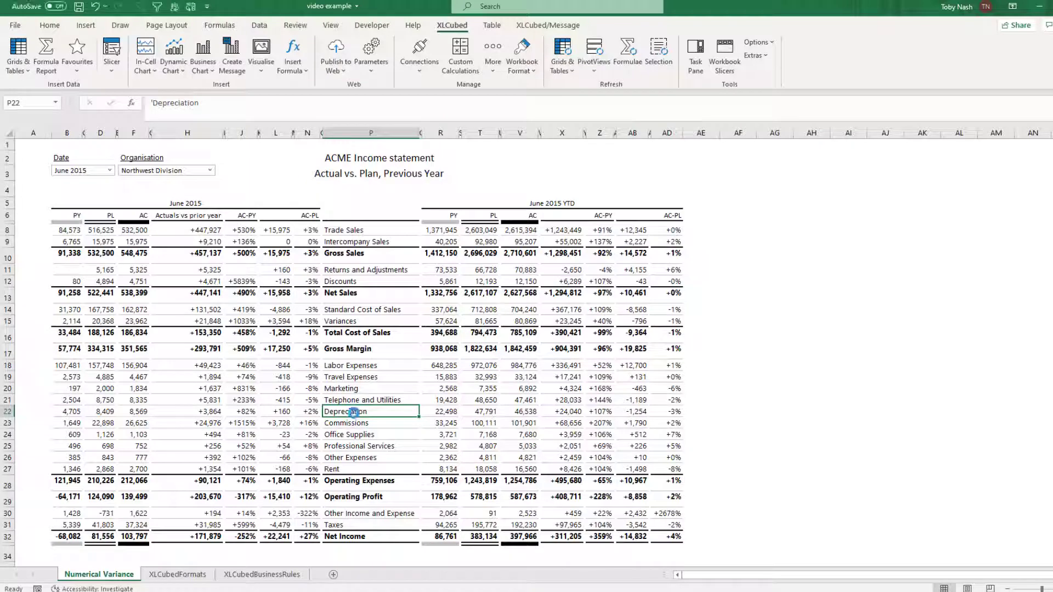
# Expand the Depreciation row to list its child accounts above it.
pyautogui.moveTo(354, 412); pyautogui.dragTo(360, 471)
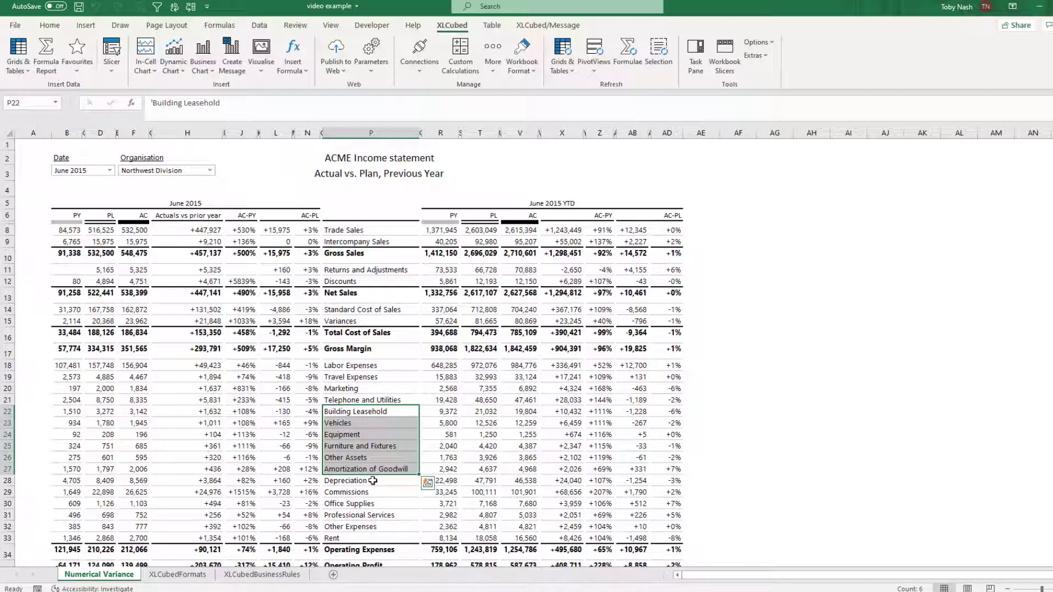
pyautogui.click(372, 481)
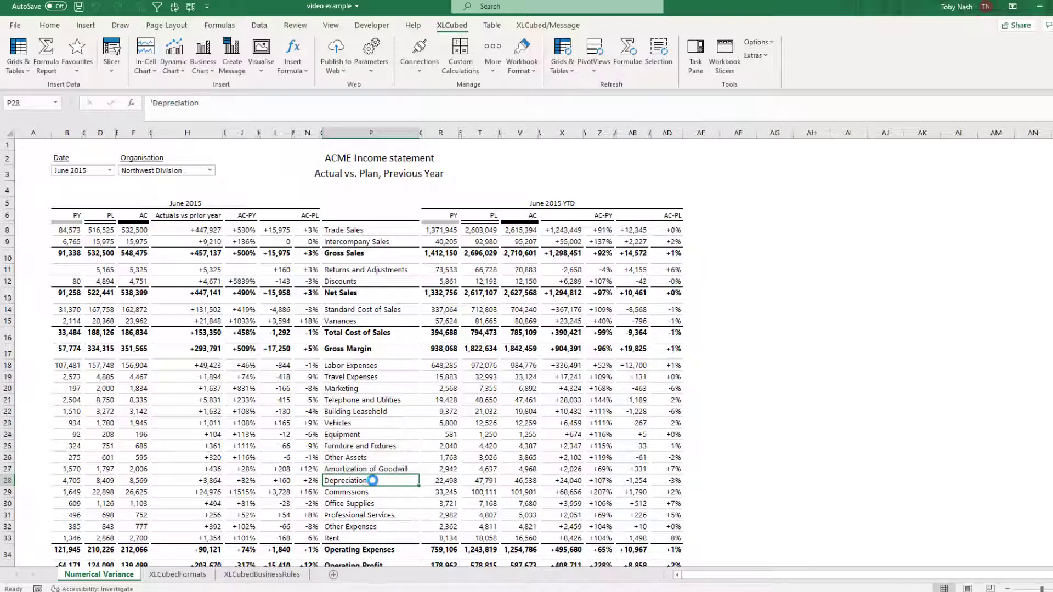